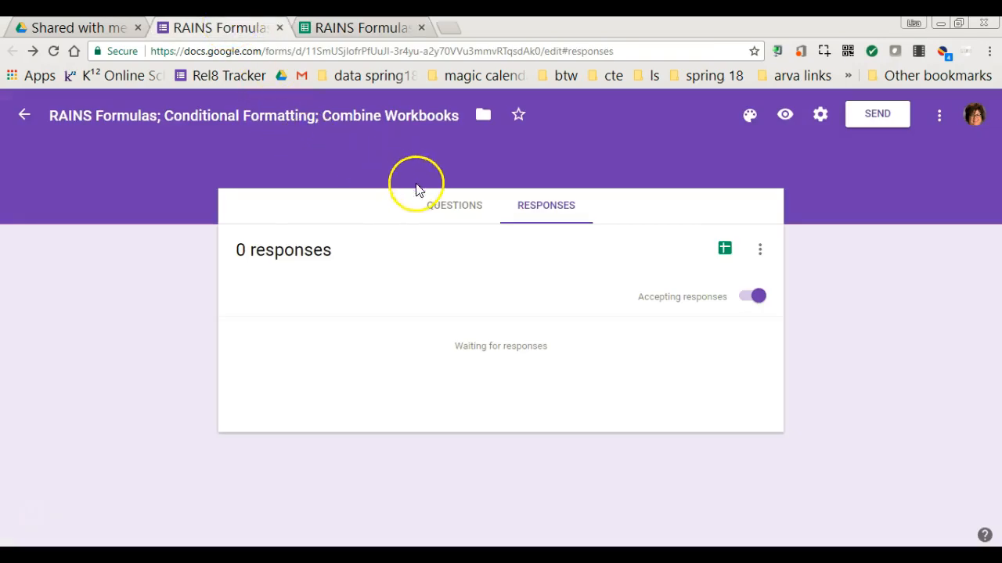
Step: Switch from the responses summary to the quiz questions and scroll through them all
click(446, 209)
scroll(587, 387, down, 2)
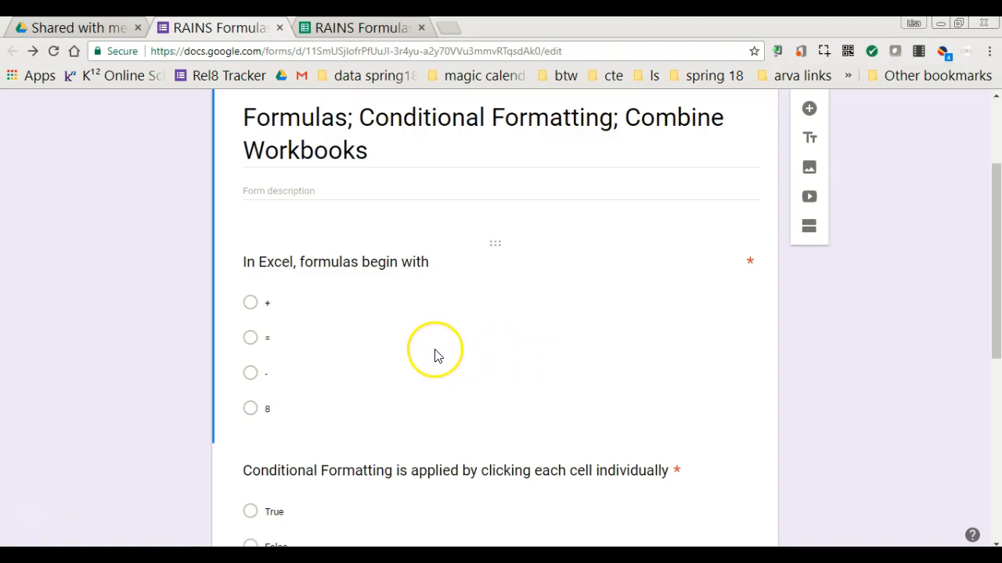
scroll(436, 355, down, 1)
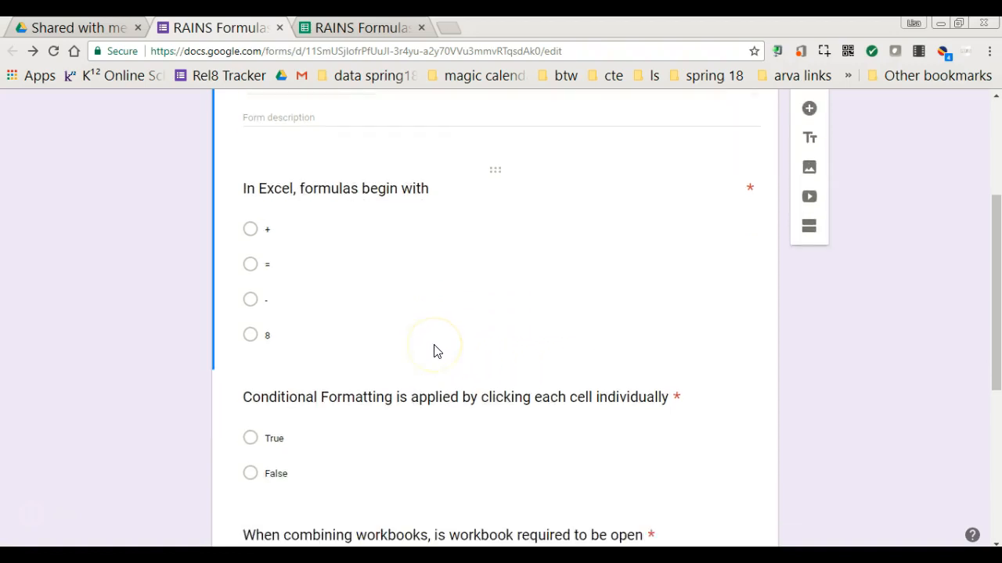
scroll(442, 277, down, 2)
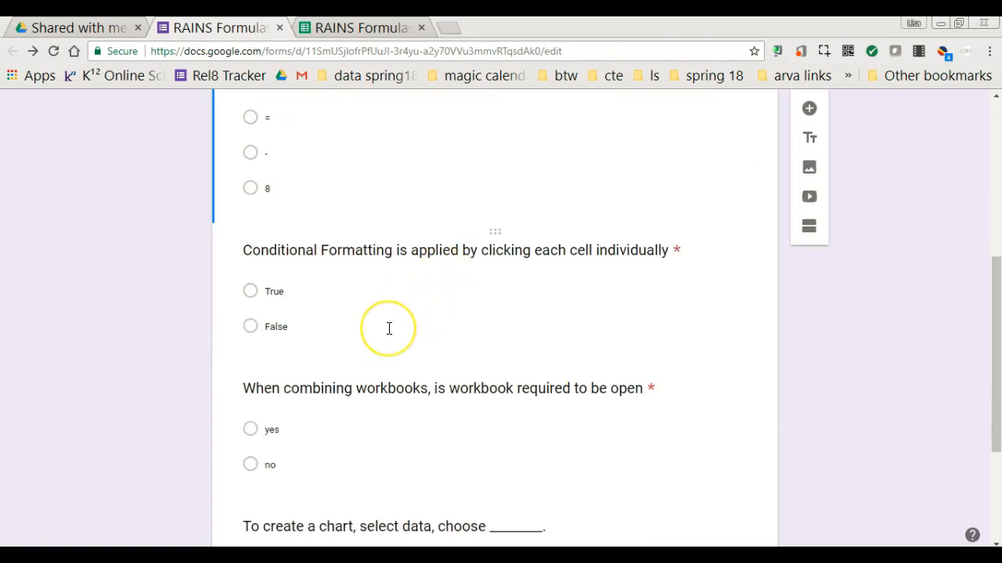
scroll(389, 328, down, 1)
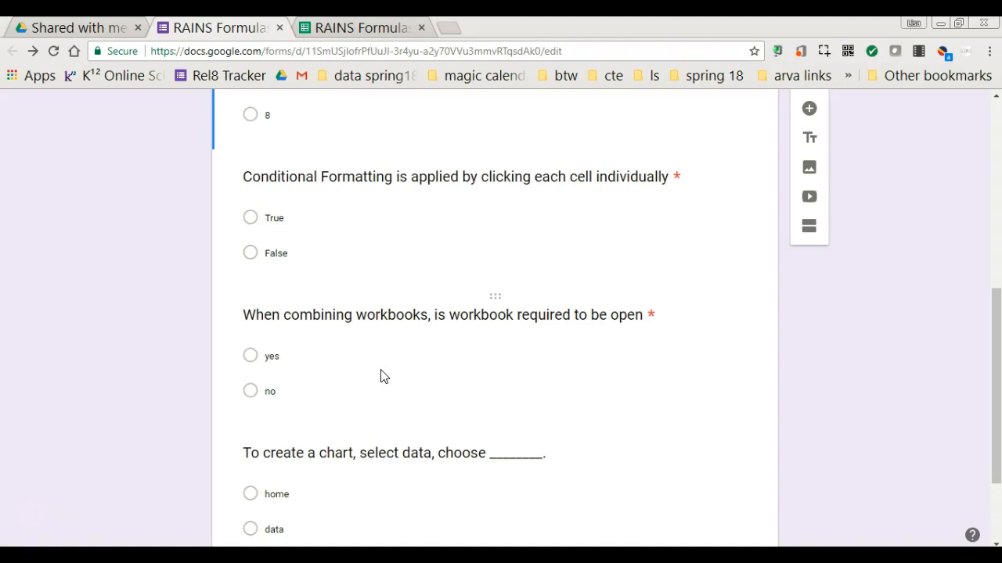
scroll(368, 387, down, 1)
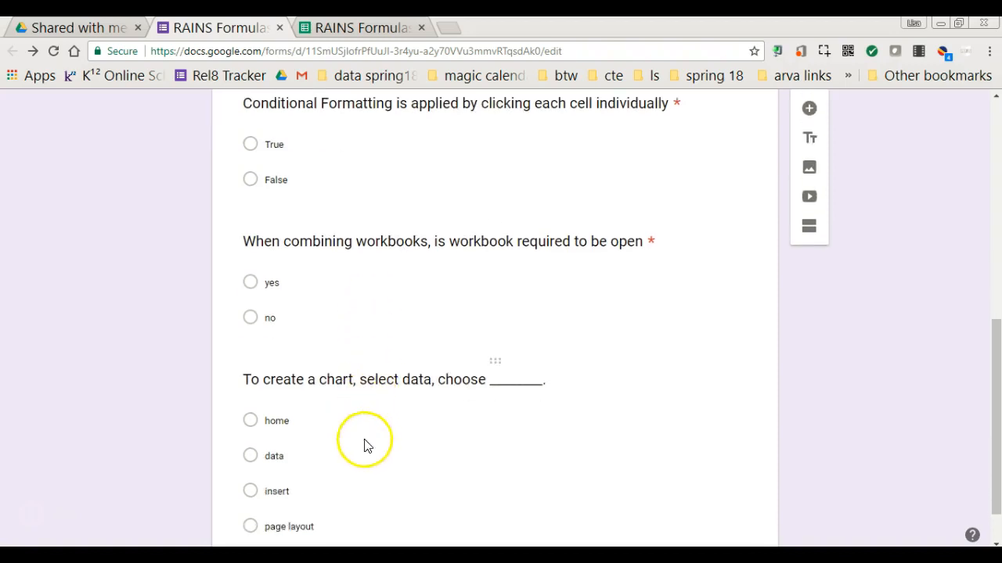
scroll(364, 434, down, 1)
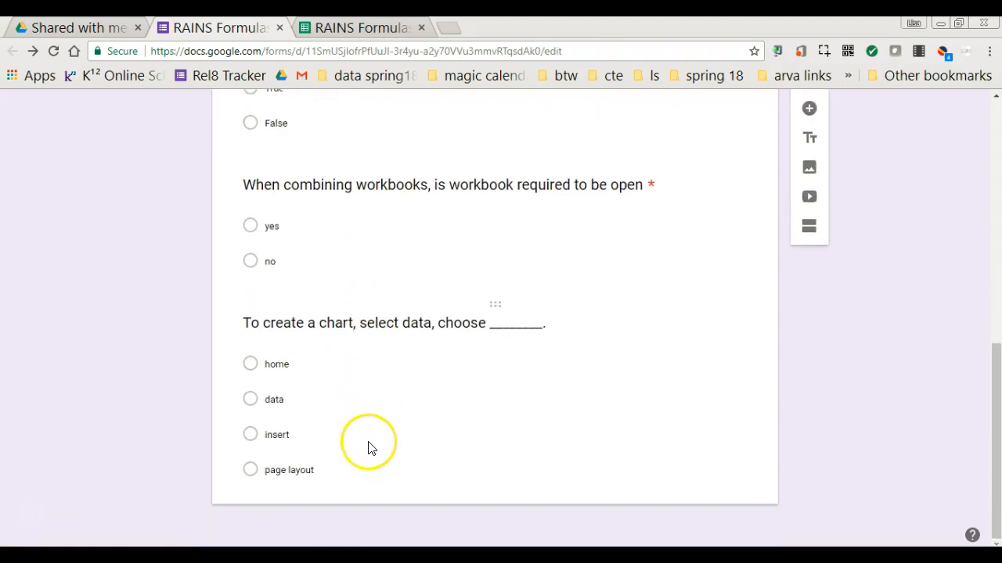
Step: Scroll back up, then bring up the Send form dialog and close it without sending
scroll(318, 432, up, 8)
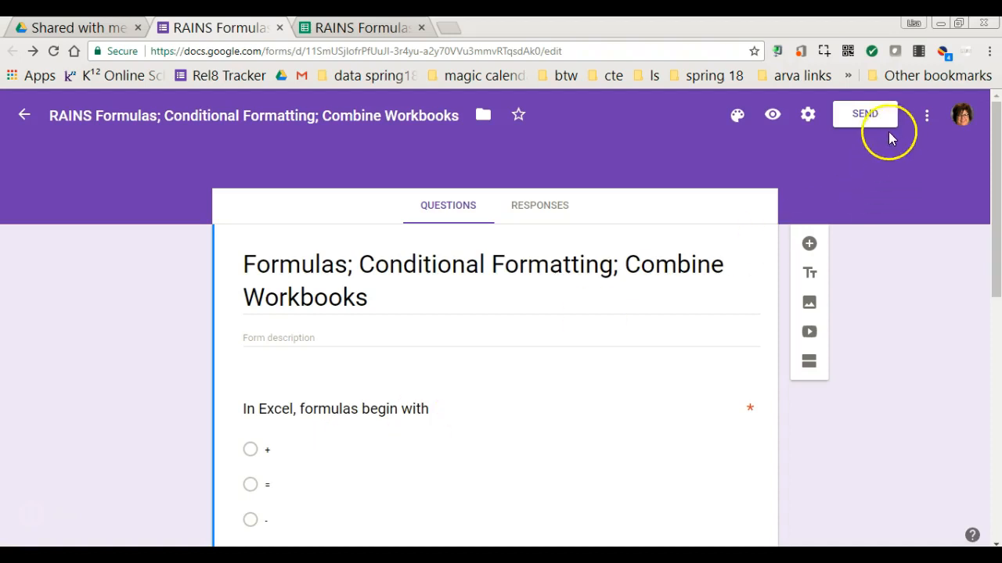
click(865, 114)
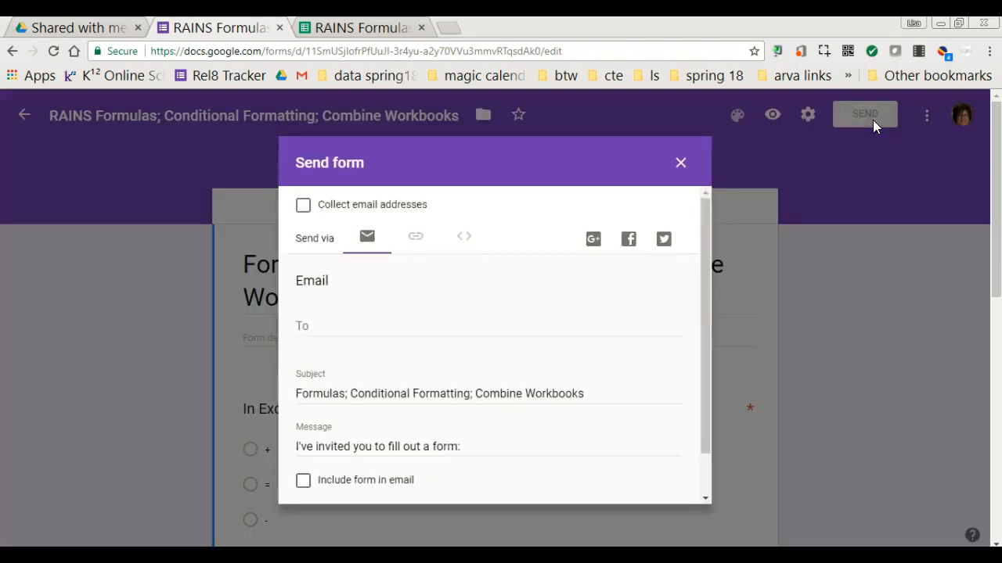
click(680, 163)
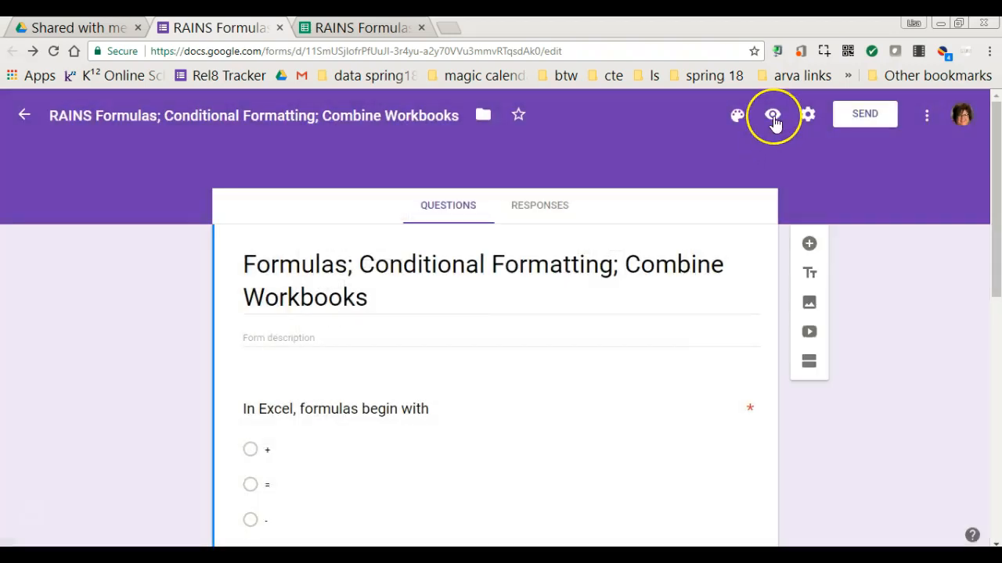
Step: Preview the quiz as a respondent and look over the questions
click(773, 119)
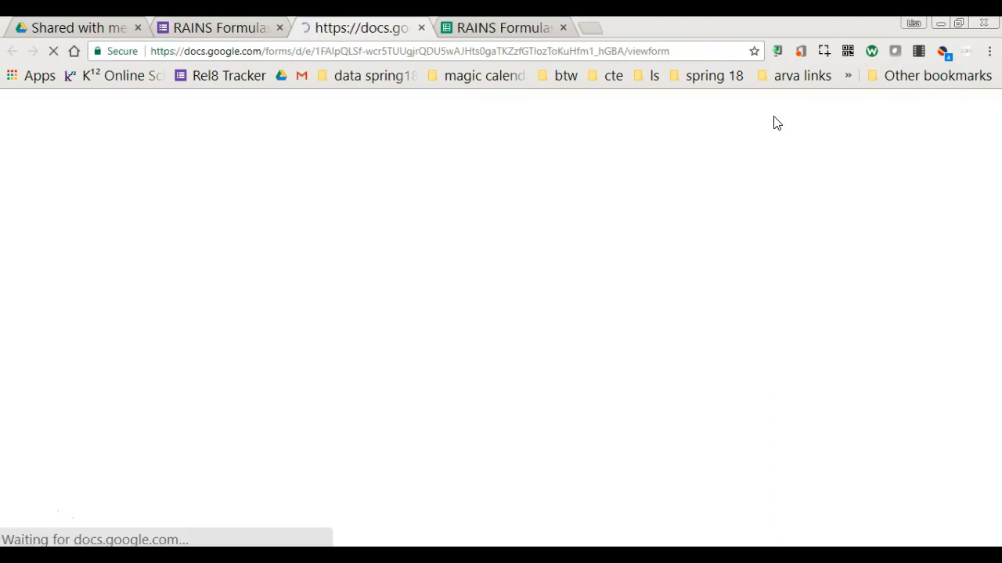
scroll(641, 232, down, 9)
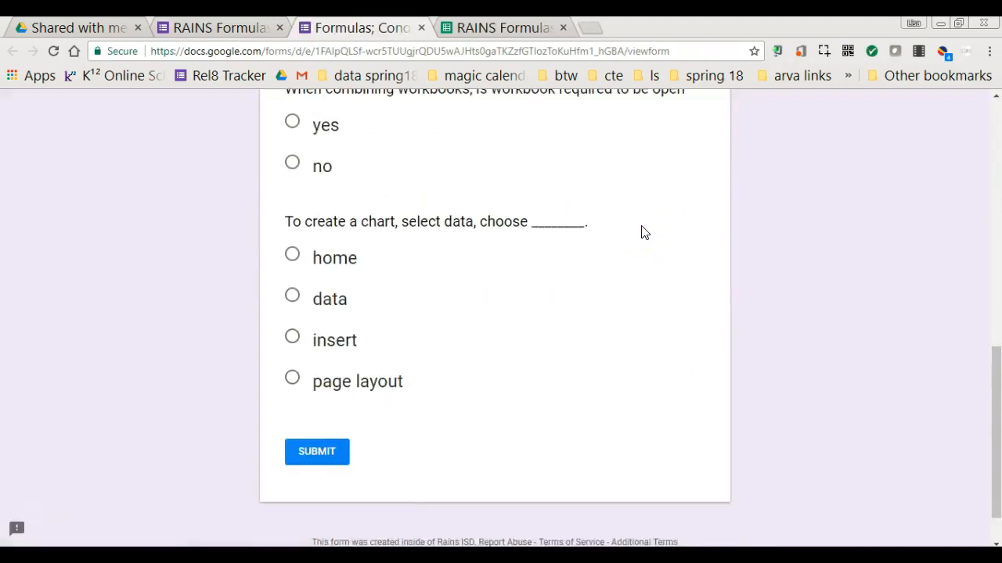
scroll(642, 232, up, 1)
scroll(642, 233, up, 10)
scroll(516, 259, down, 2)
Step: Answer =, False, no and insert, then submit the test response
click(292, 309)
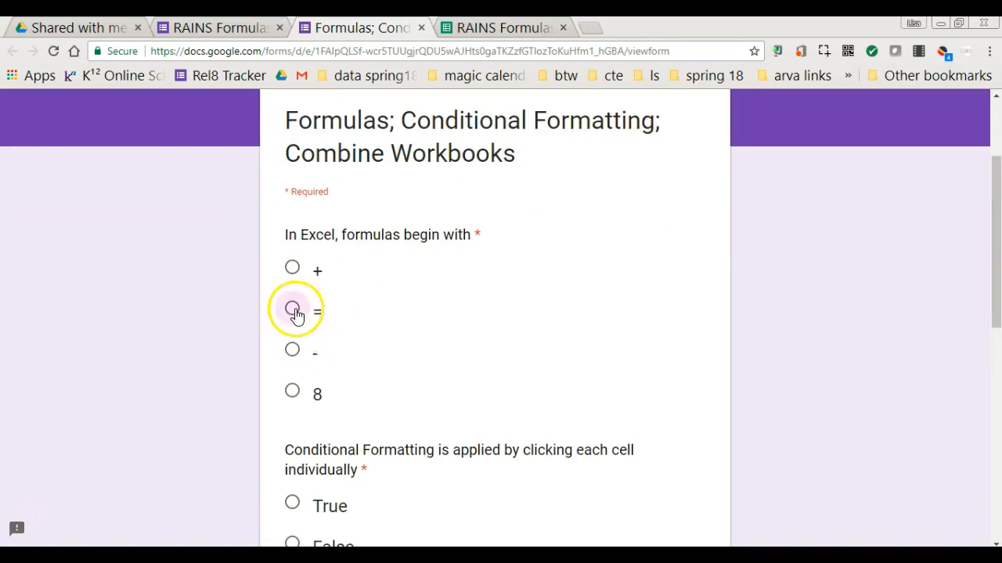
scroll(467, 314, down, 4)
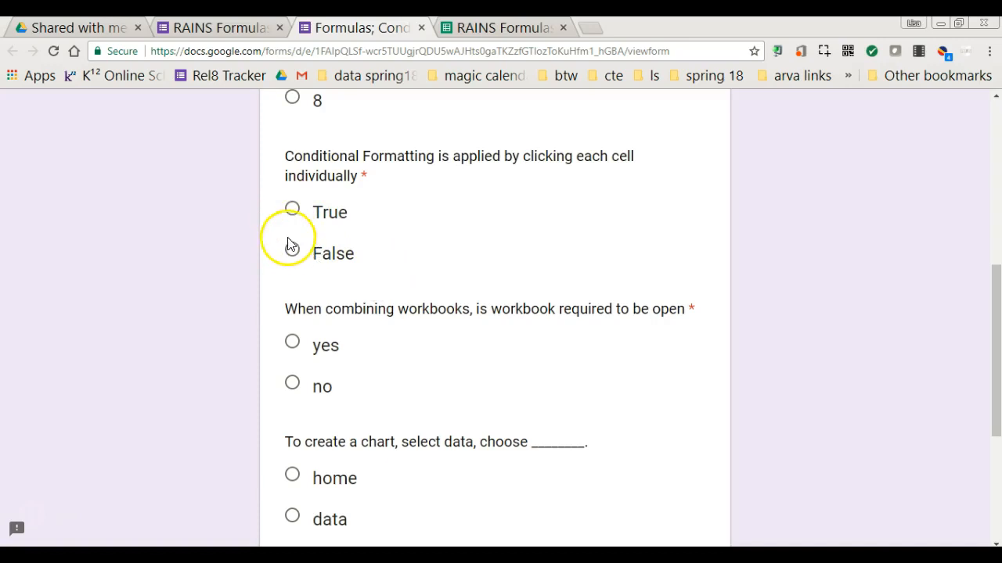
click(291, 250)
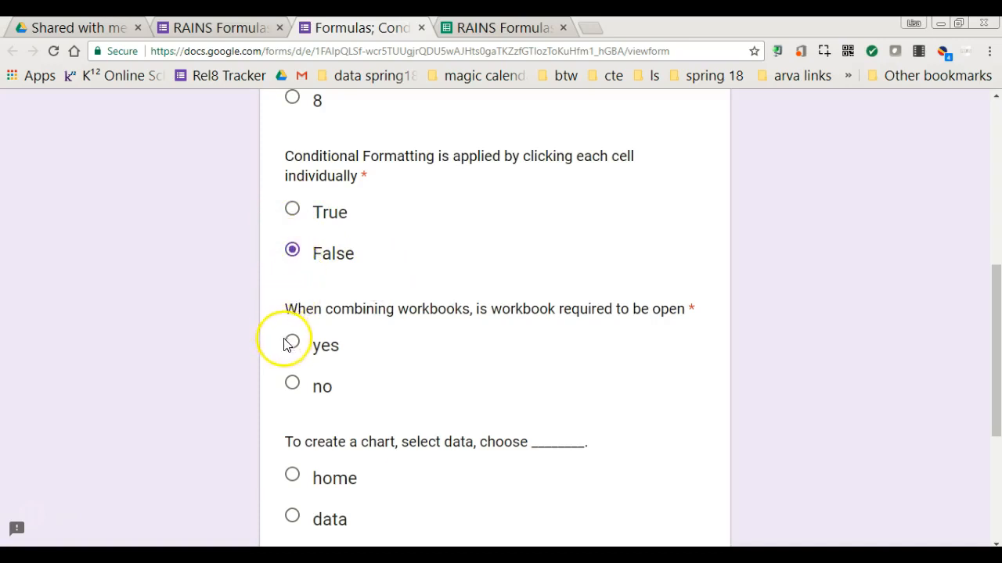
click(296, 391)
scroll(422, 395, down, 3)
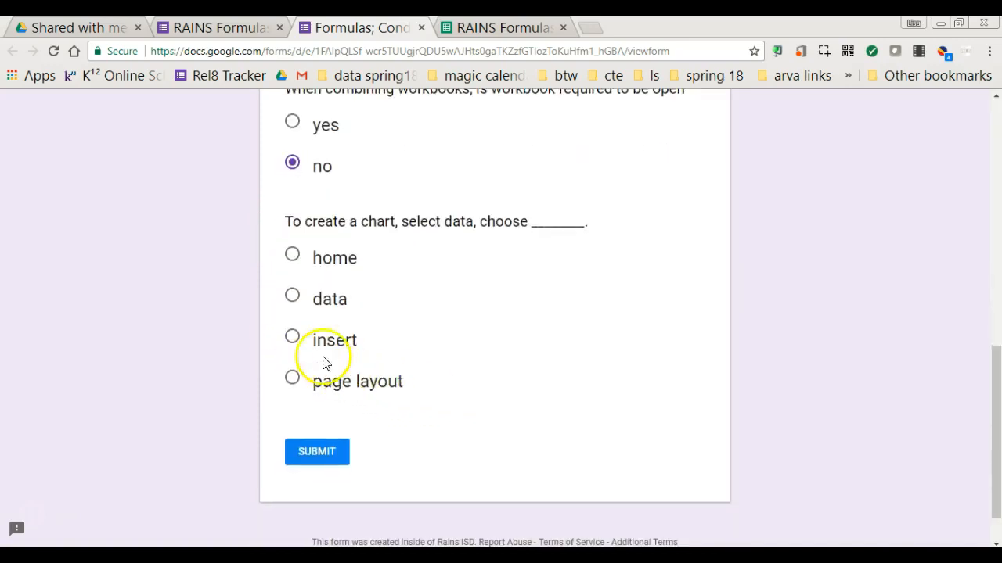
click(295, 341)
click(331, 454)
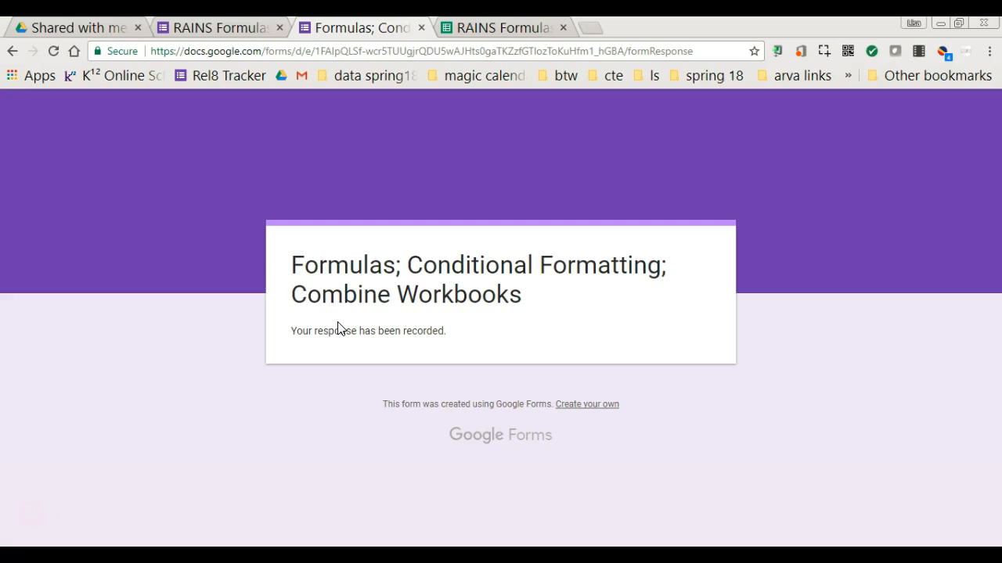
Step: Close the preview, check the 1-response summary, and return to the question editor
click(419, 27)
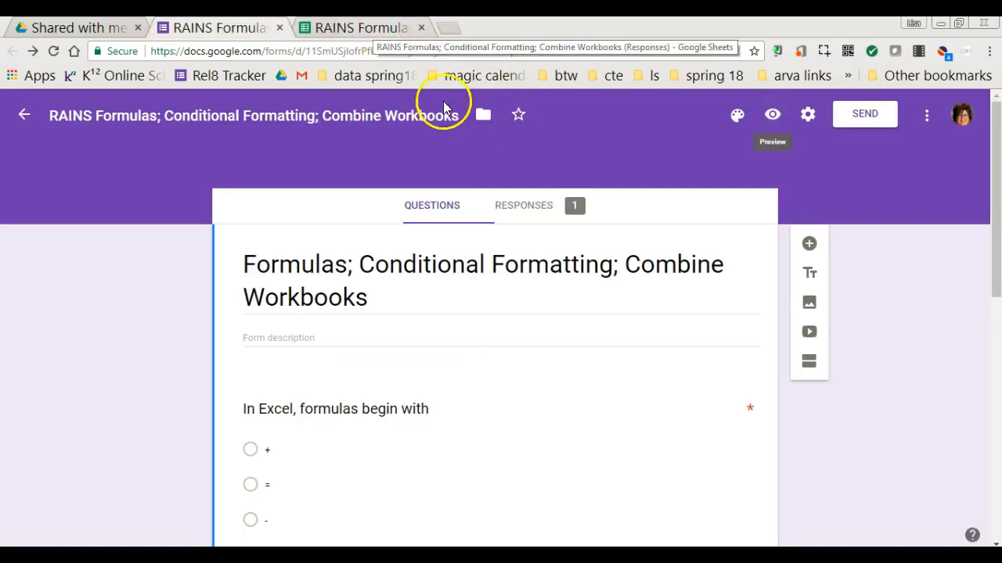
click(537, 213)
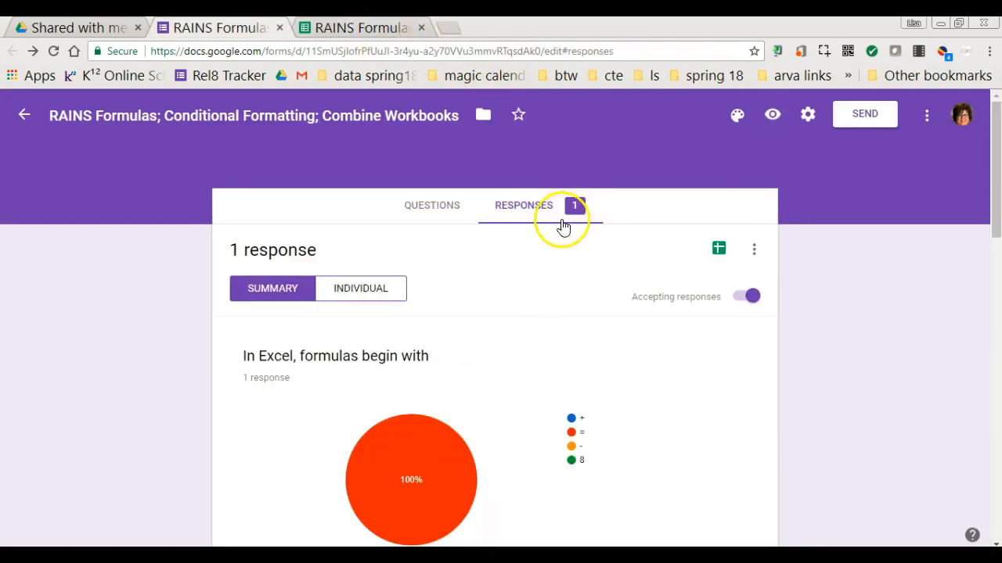
scroll(529, 366, down, 3)
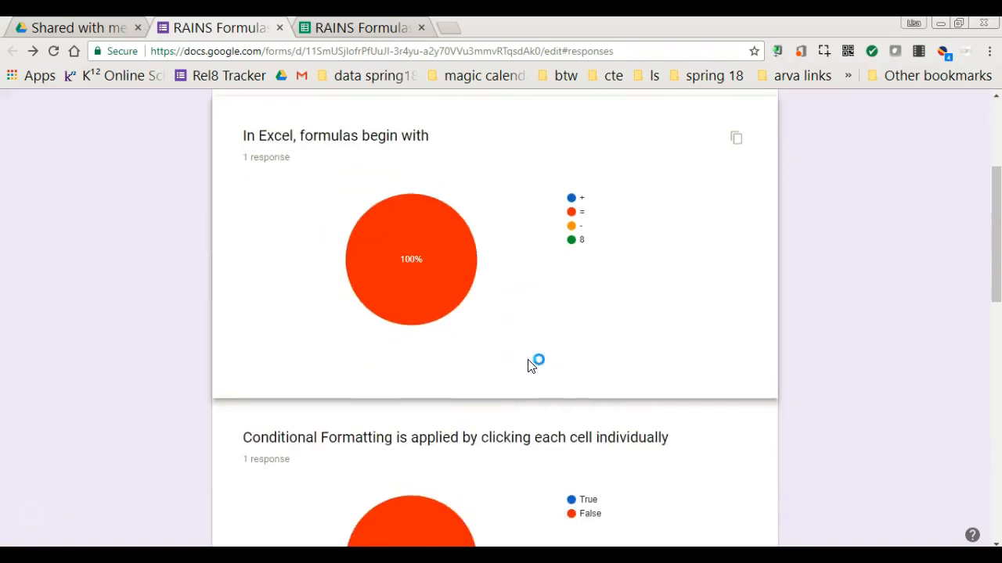
scroll(529, 366, down, 10)
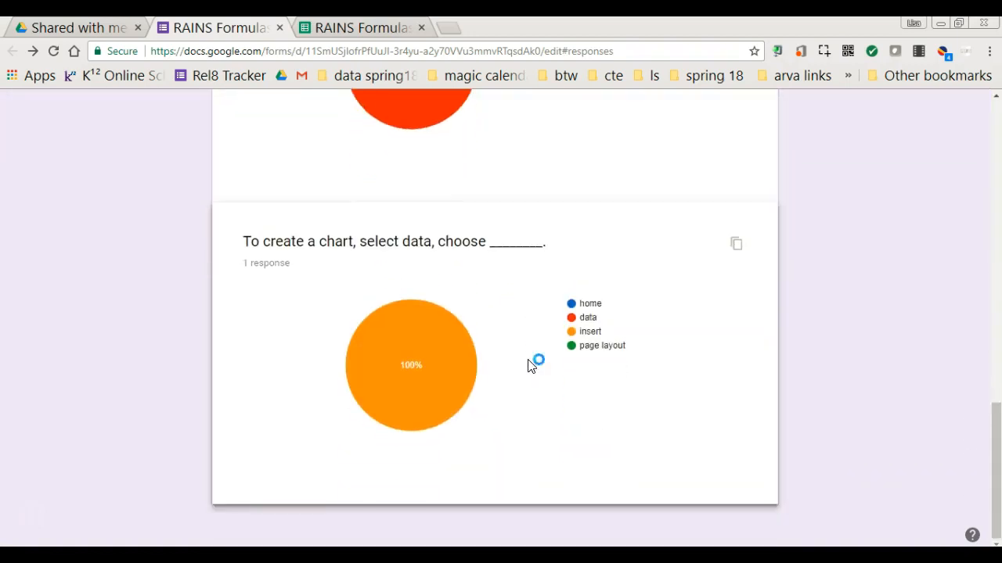
scroll(529, 366, up, 13)
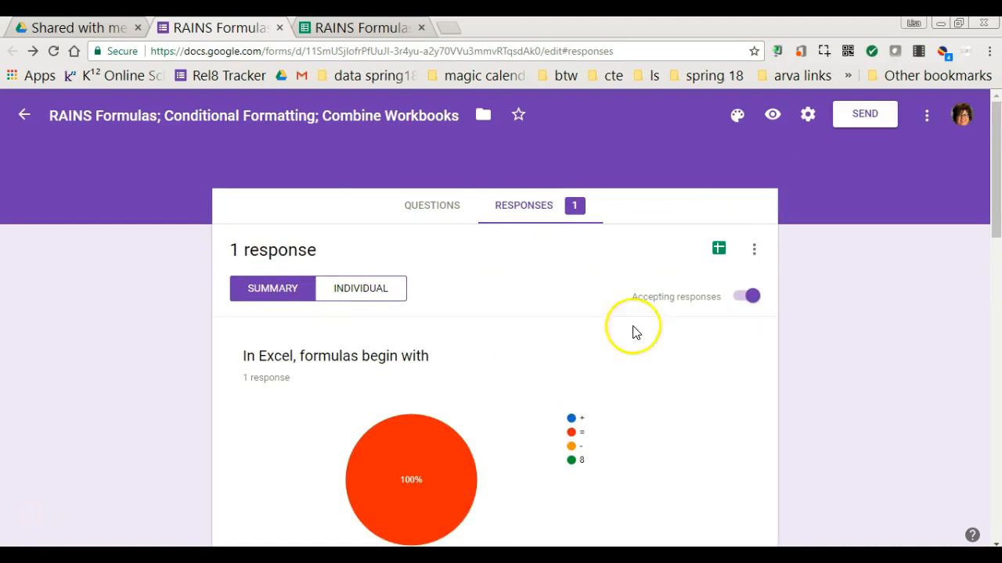
click(433, 214)
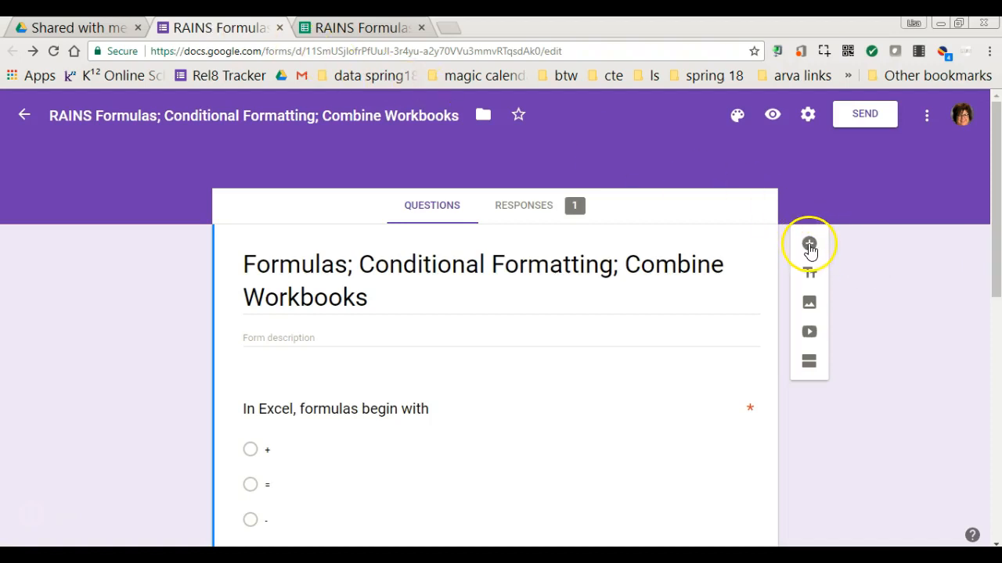
Step: Add a required Short answer question titled 'Student Name', then view the responses summary
click(809, 245)
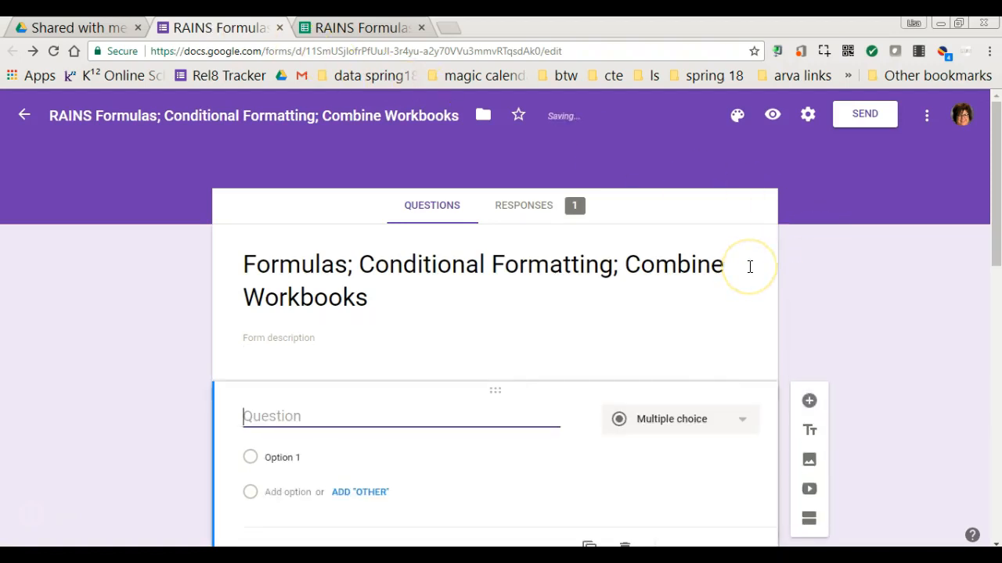
text(Student Name)
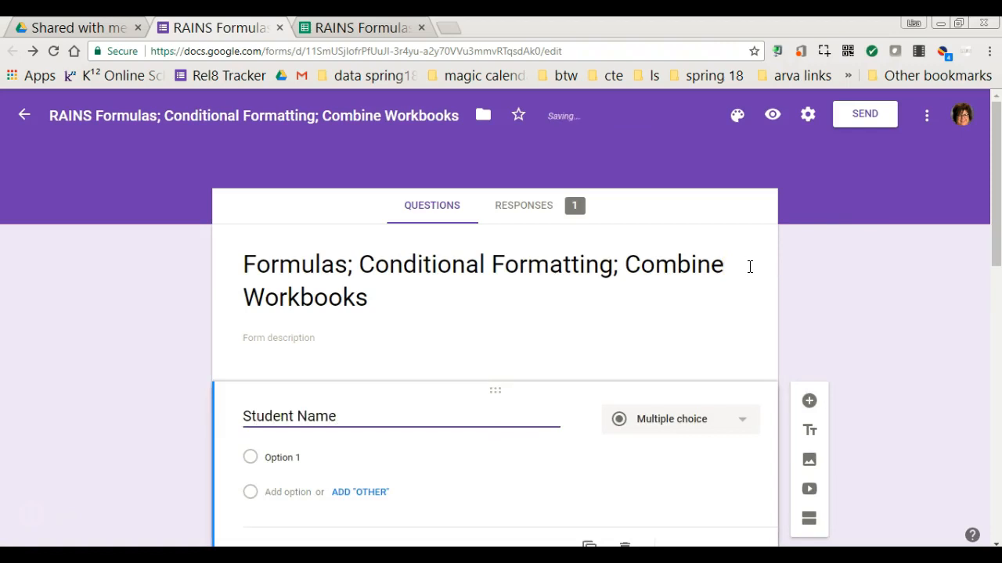
click(693, 422)
click(651, 157)
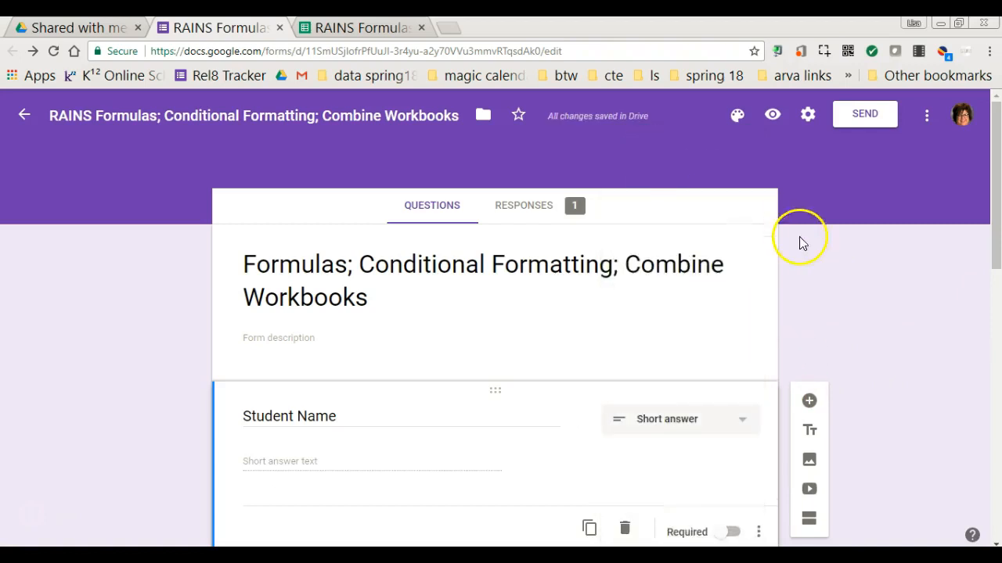
scroll(920, 365, down, 2)
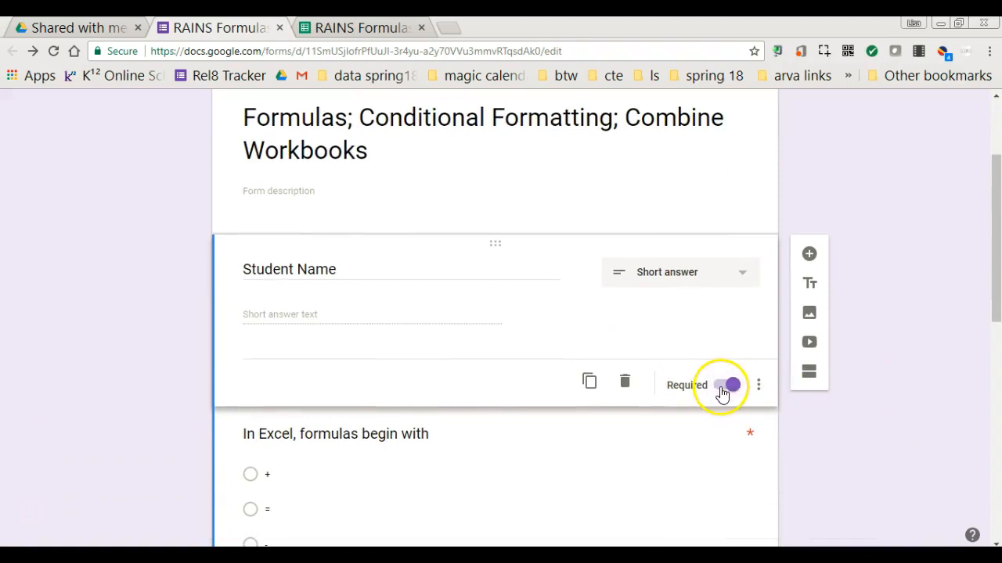
scroll(721, 216, up, 2)
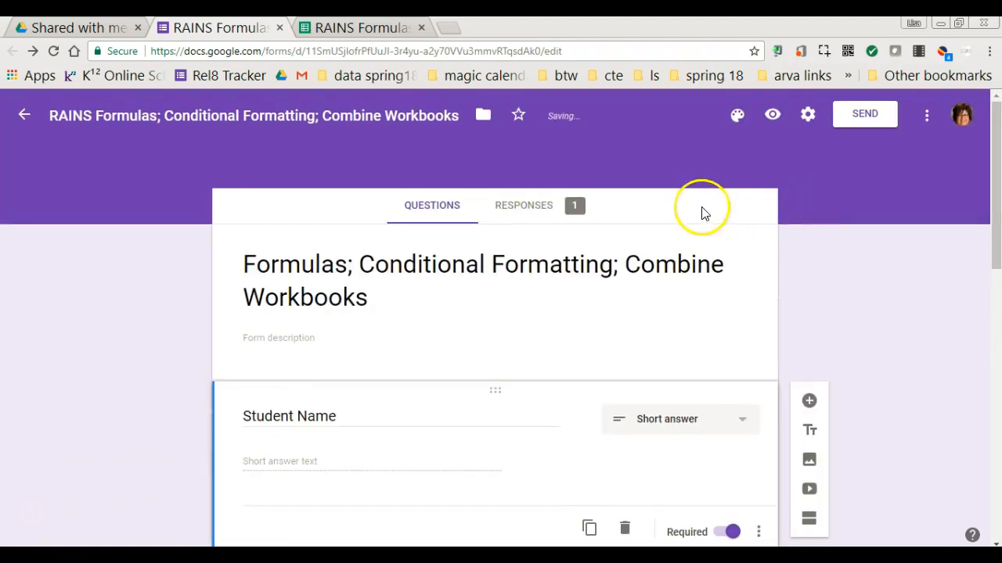
click(517, 210)
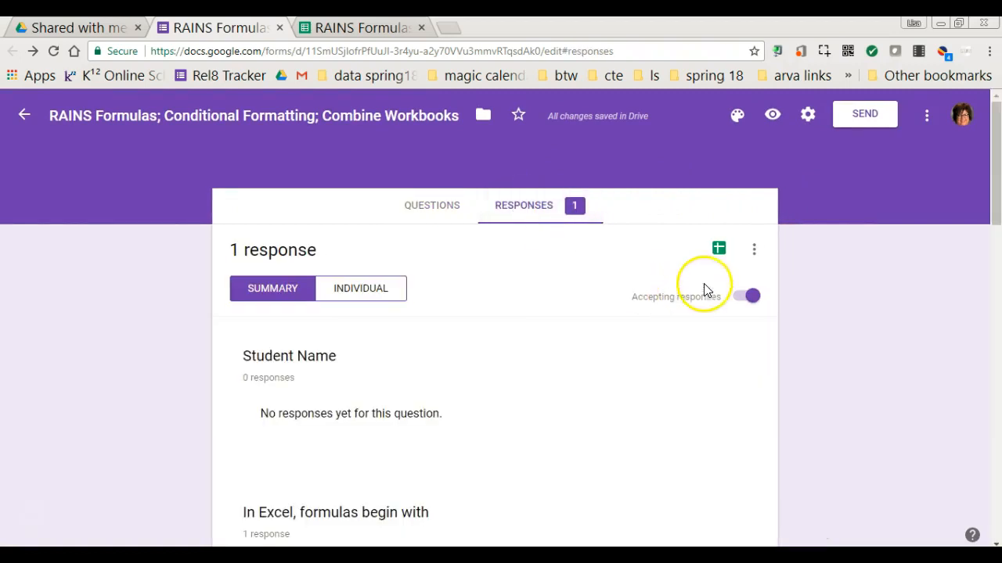
Step: Open the linked responses spreadsheet, where Student Name appears as column F
click(717, 250)
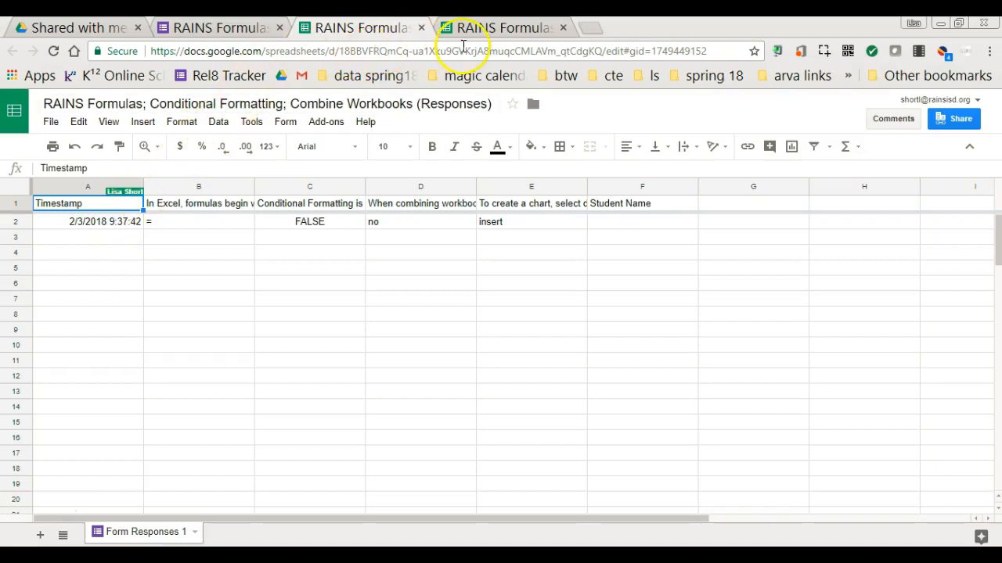
Step: Close the spreadsheet tabs, briefly reopen and close the responses sheet, then return to the questions
click(562, 28)
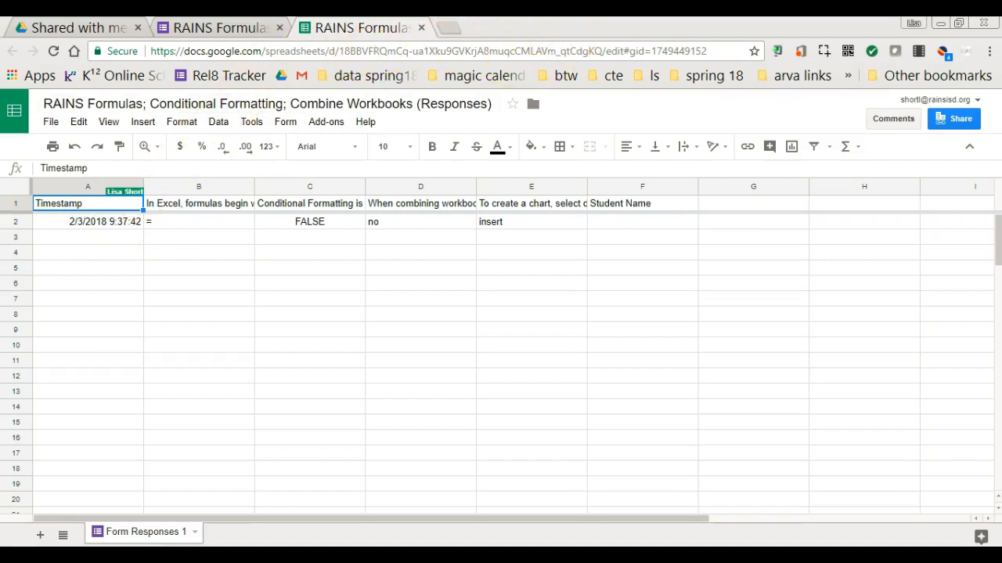
click(421, 29)
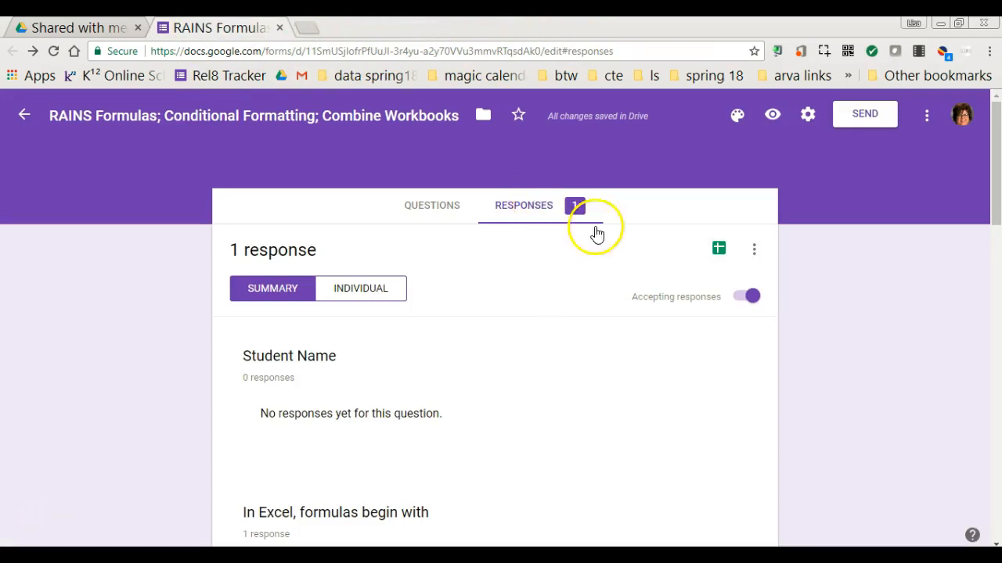
click(718, 249)
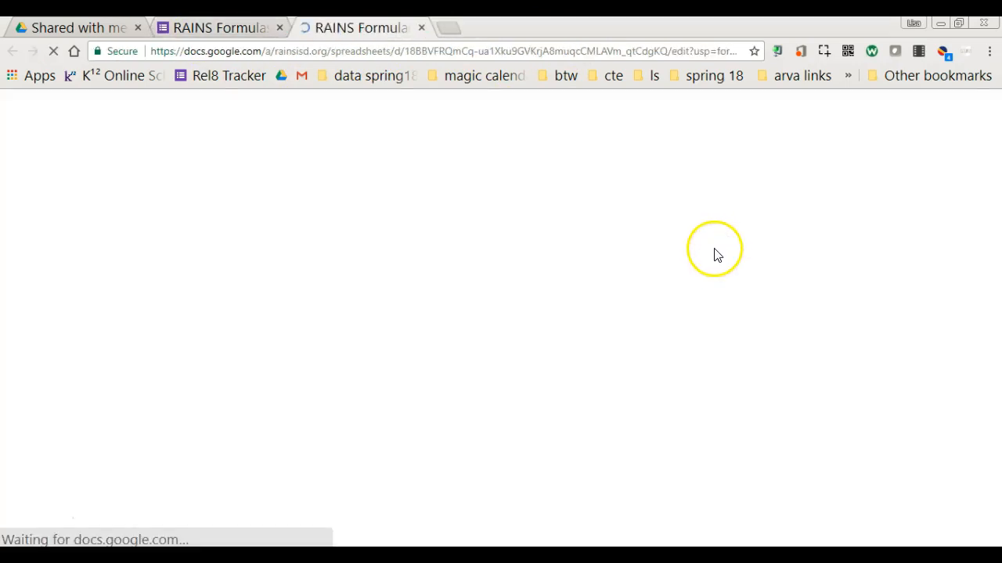
click(421, 28)
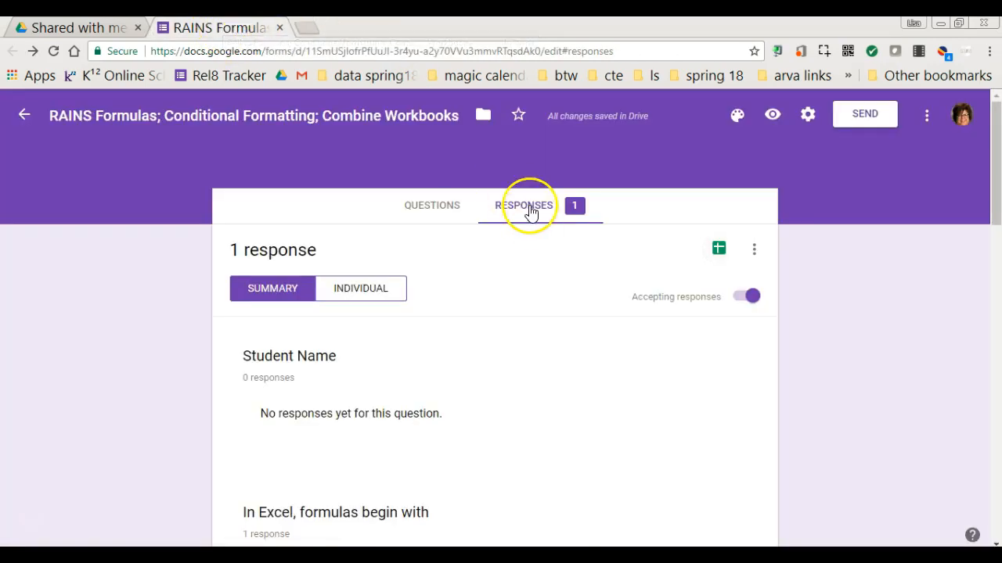
click(436, 208)
Step: Set the response destination to Create a new spreadsheet from the Responses menu
click(529, 210)
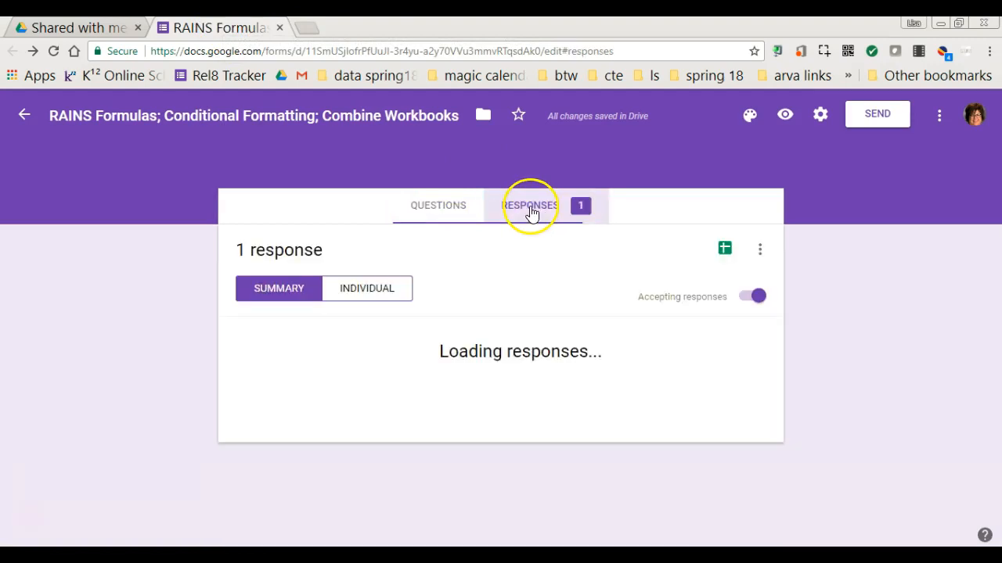
click(753, 252)
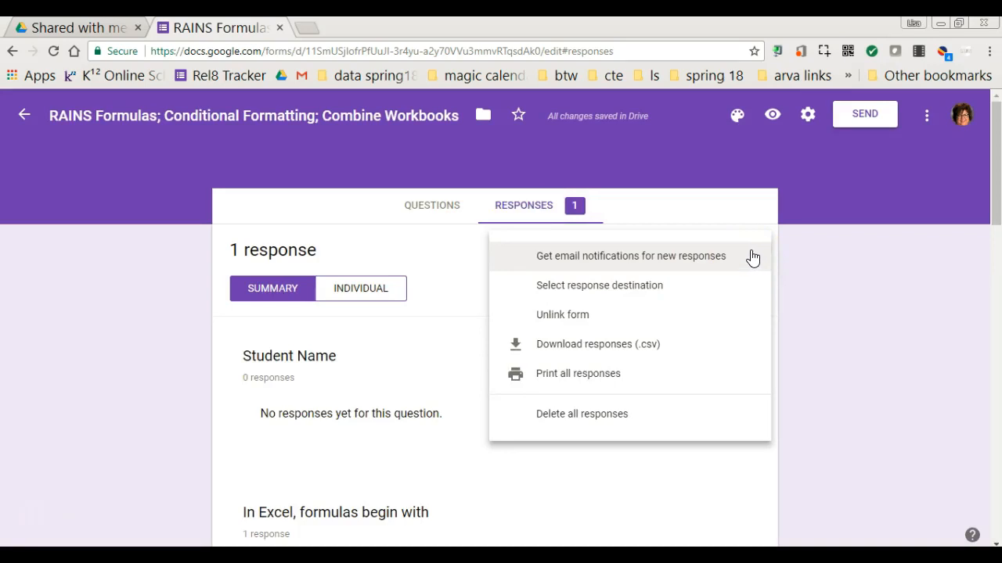
click(708, 263)
click(650, 290)
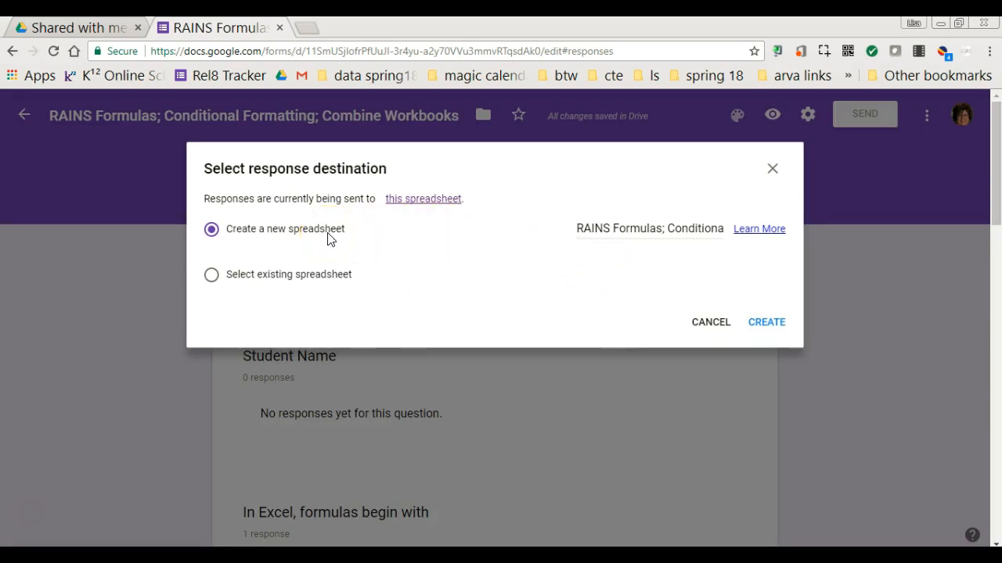
click(766, 322)
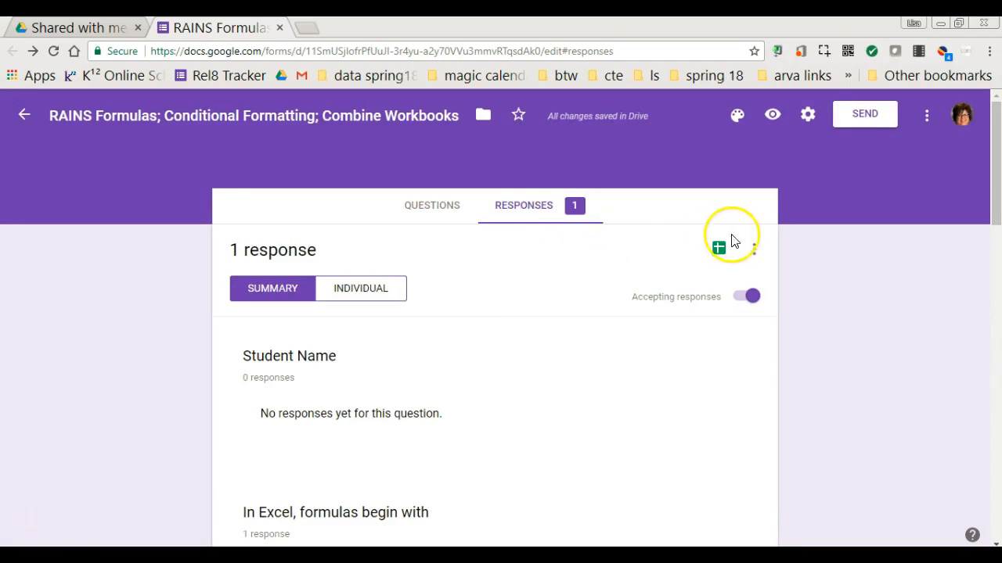
Step: Open the newly linked responses spreadsheet, with Student Name in column B
scroll(643, 298, down, 2)
scroll(658, 259, up, 2)
click(718, 249)
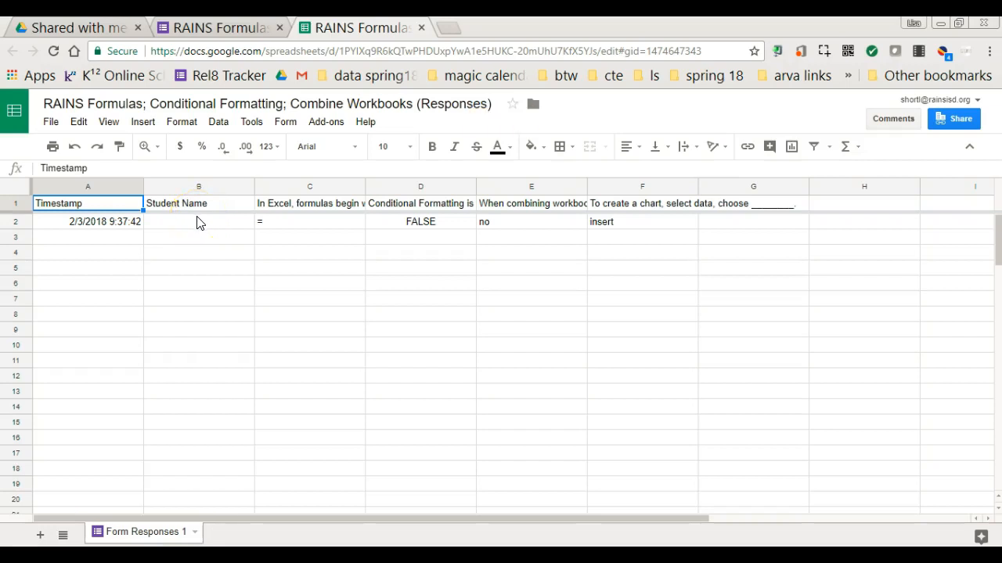
Step: Check the form's question order, then return to the new Form Responses 1 sheet
click(235, 27)
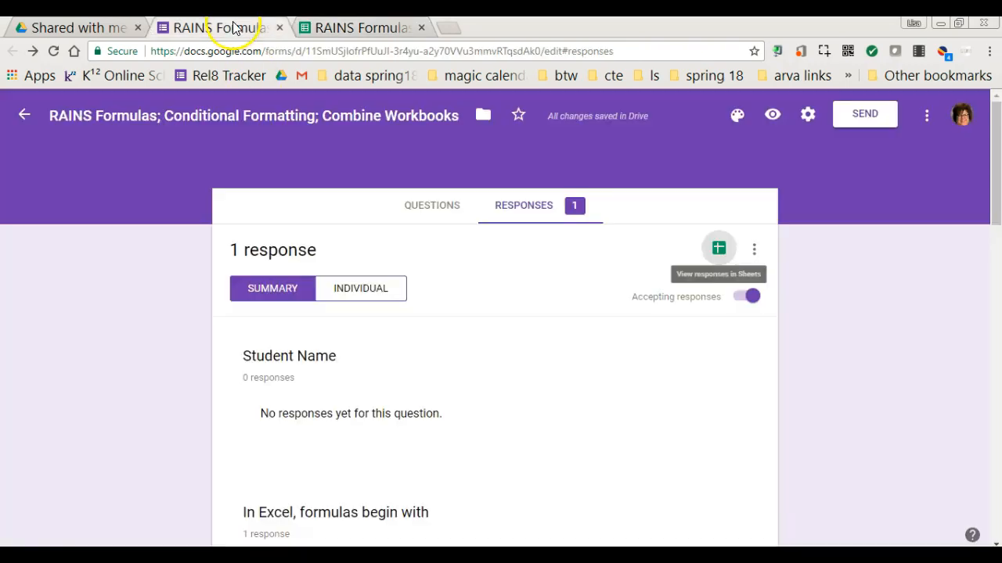
click(440, 212)
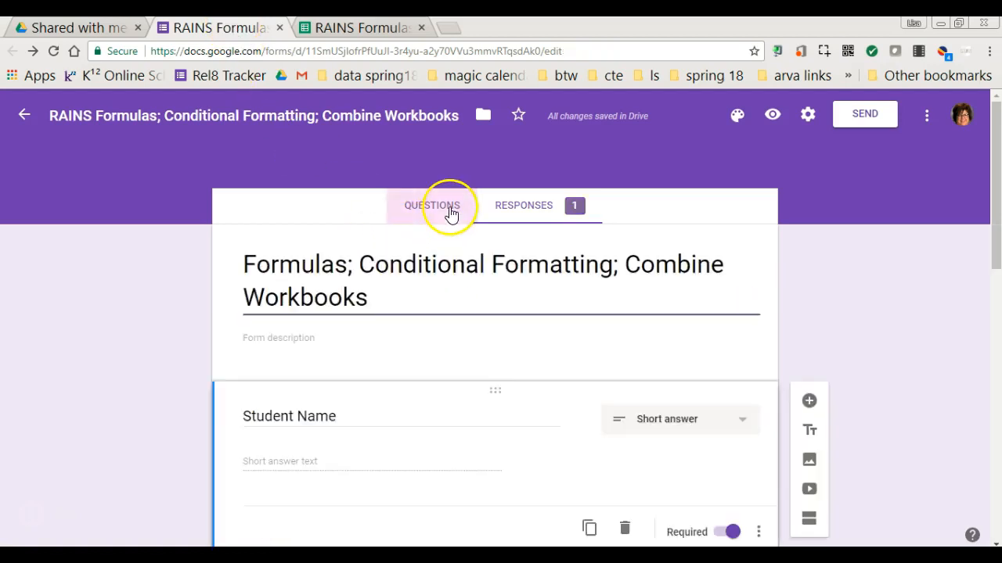
scroll(422, 383, down, 1)
scroll(422, 383, down, 1)
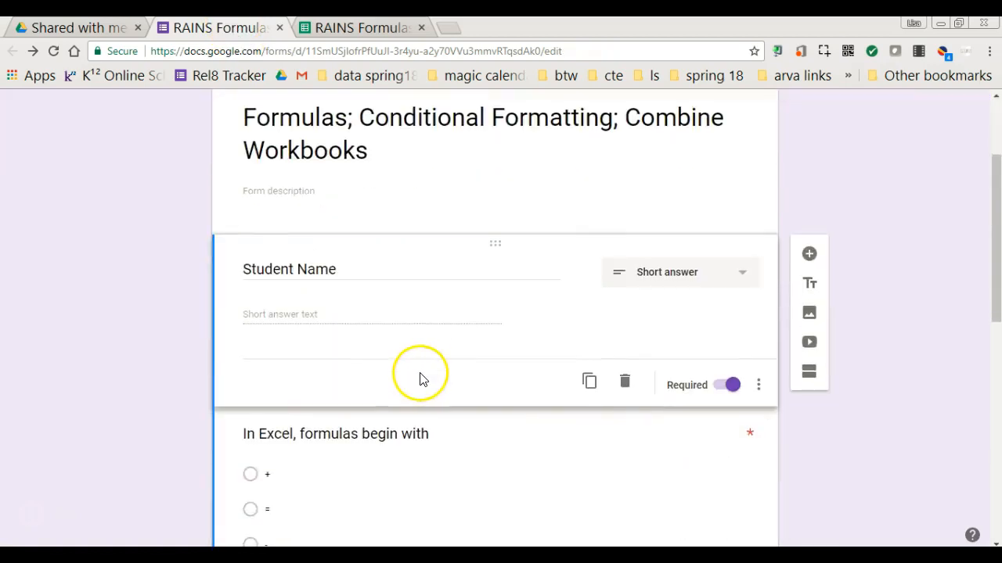
click(385, 30)
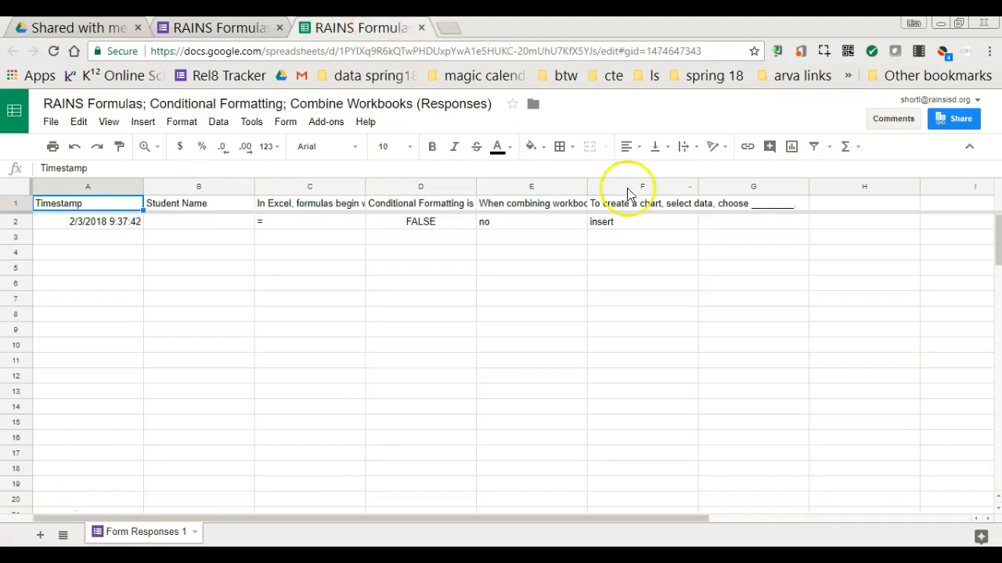